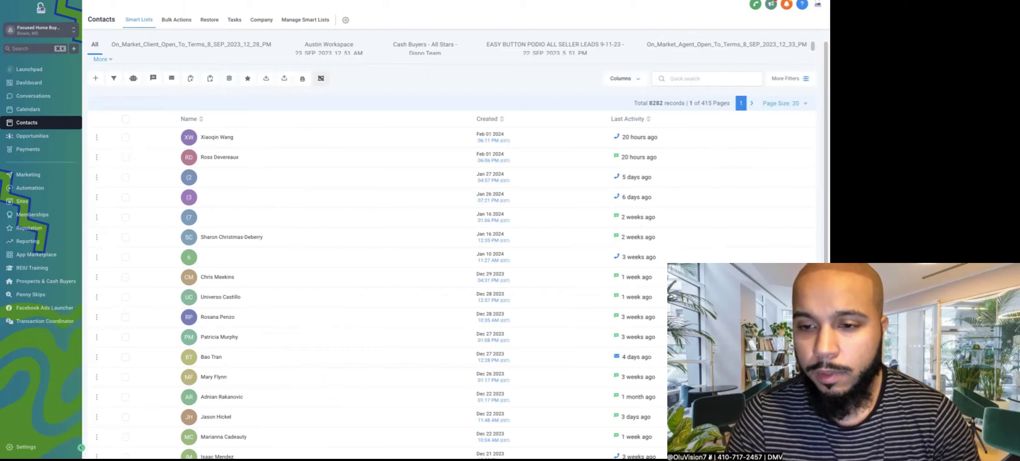
Step: Upload the exported contacts CSV and advance to mapping, where five columns auto-match
click(285, 80)
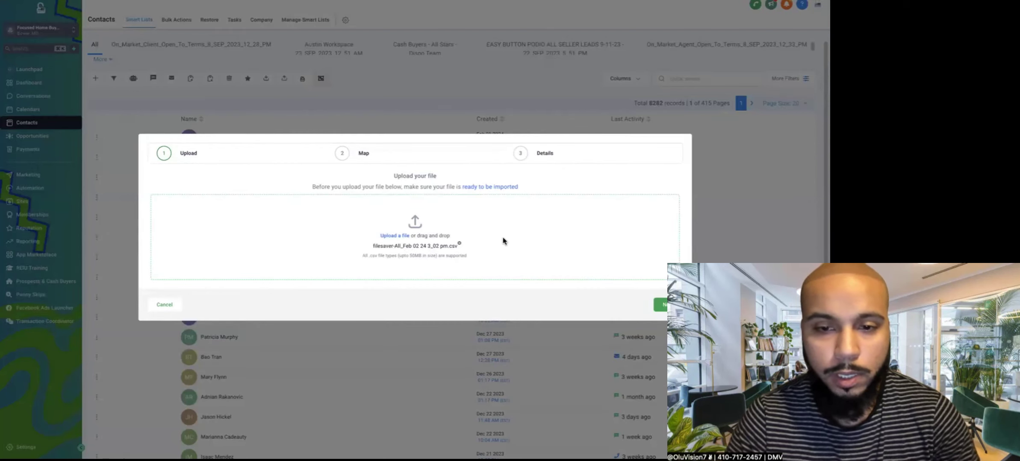
click(662, 304)
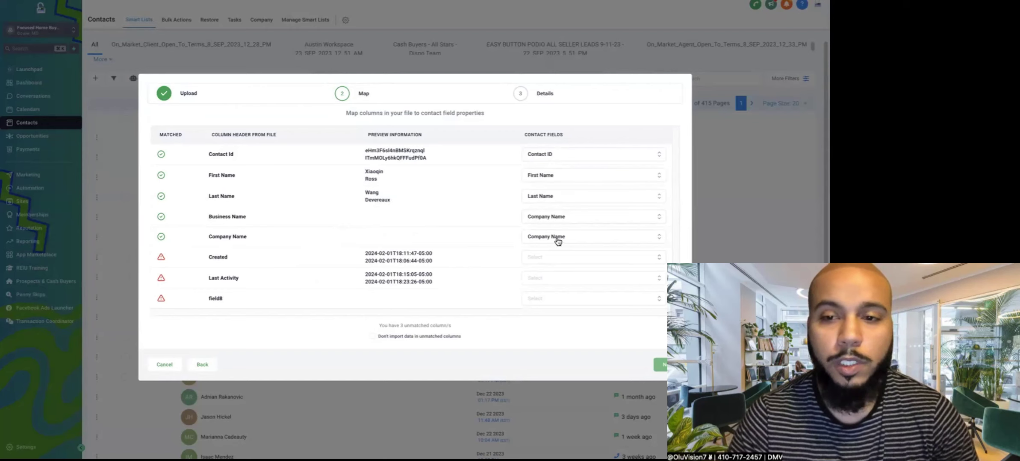
Step: Set the Contact Id column's contact field to the blank Select option, leaving it unmatched
click(539, 157)
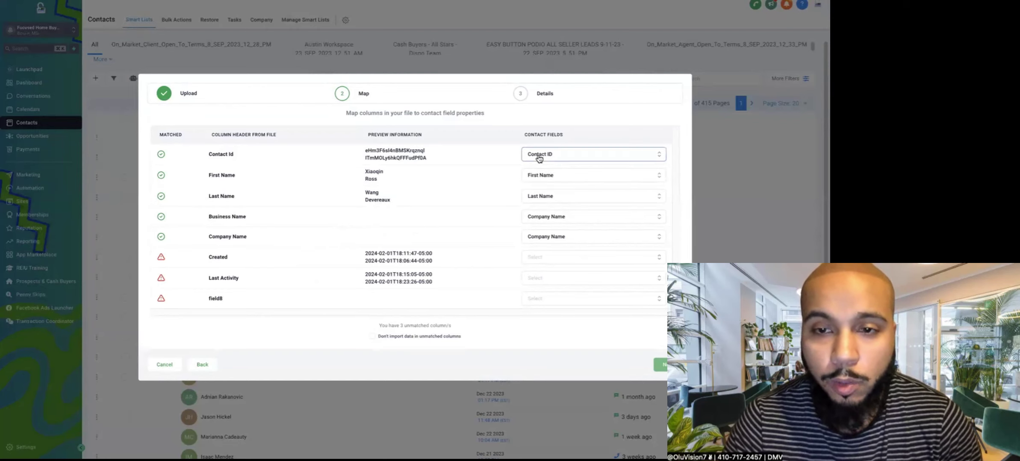
click(456, 155)
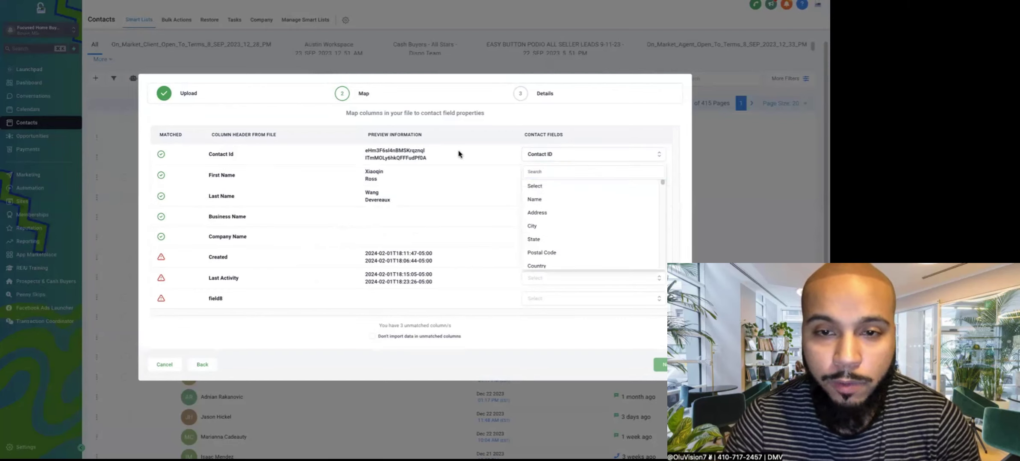
click(547, 157)
click(548, 186)
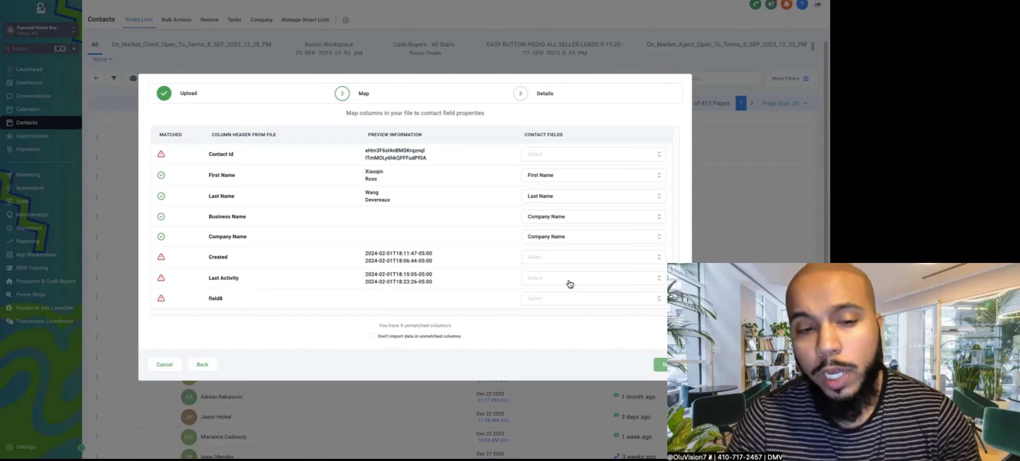
Step: Browse the available contact field choices for the field8 column
click(570, 294)
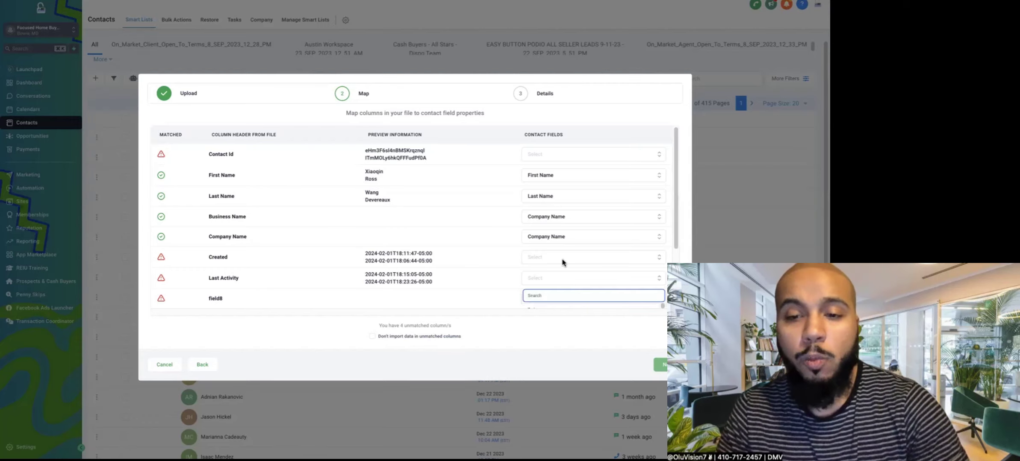
scroll(565, 264, down, 2)
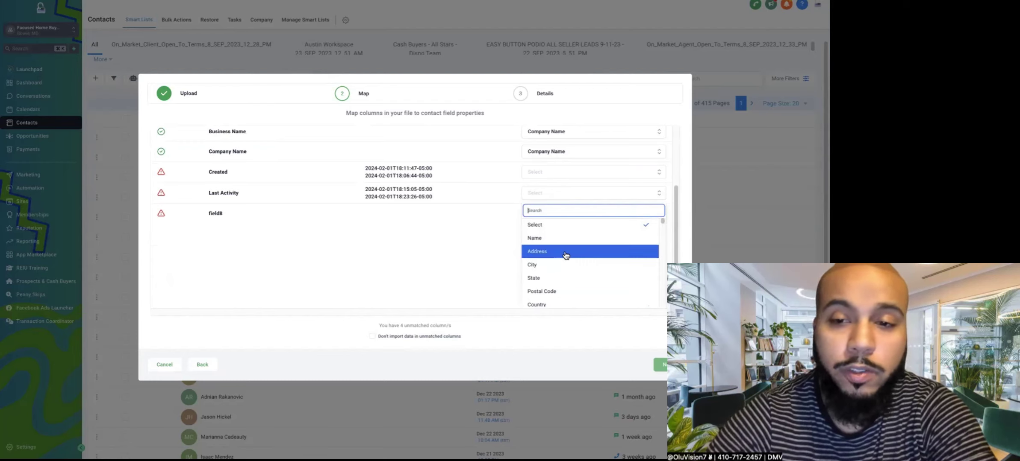
scroll(565, 256, down, 1)
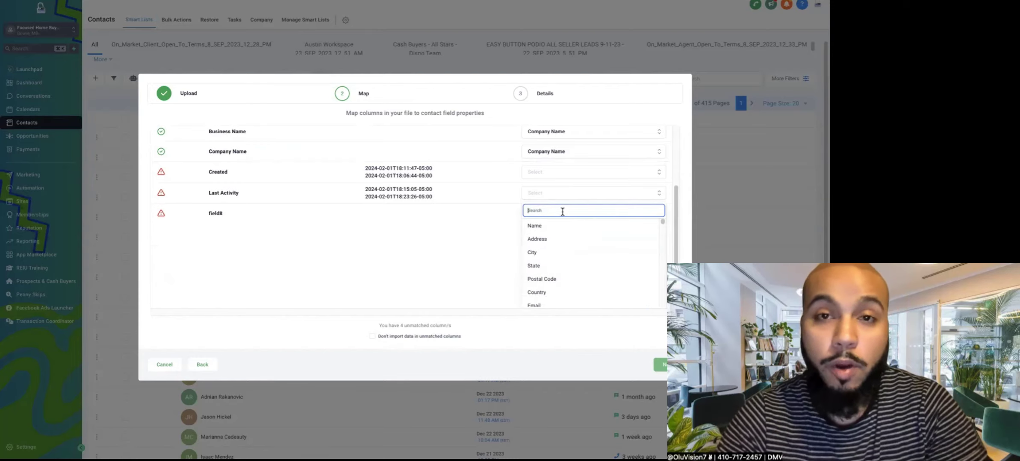
Step: Leave field8 unpicked after searching 'property', exclude unmatched columns' data, and continue to Details
text(propert)
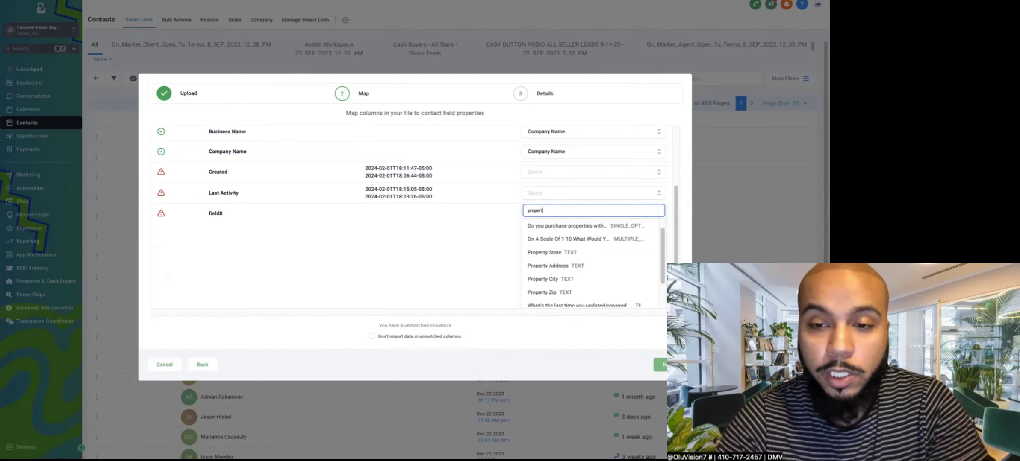
text(y)
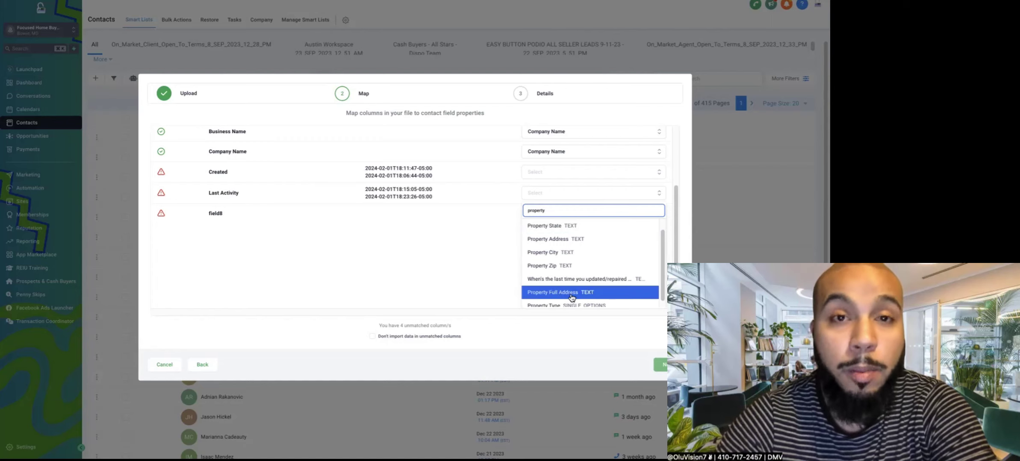
click(471, 225)
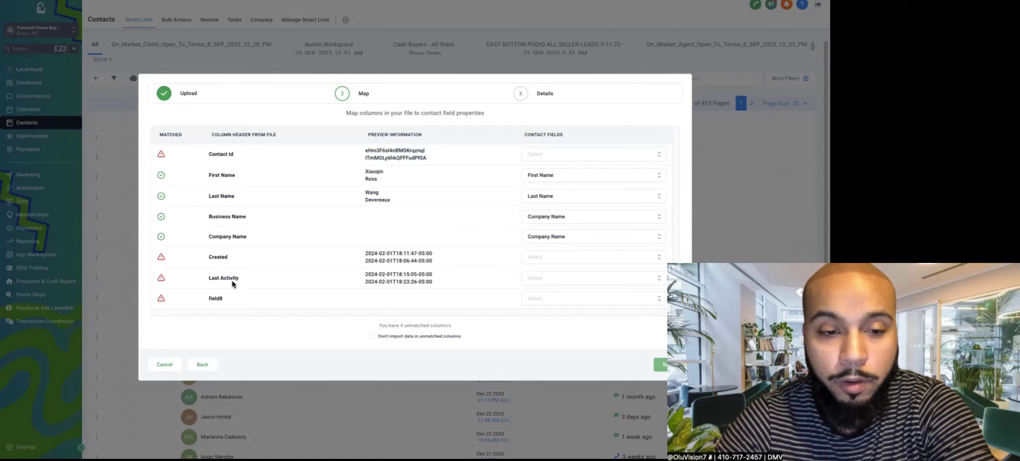
click(371, 337)
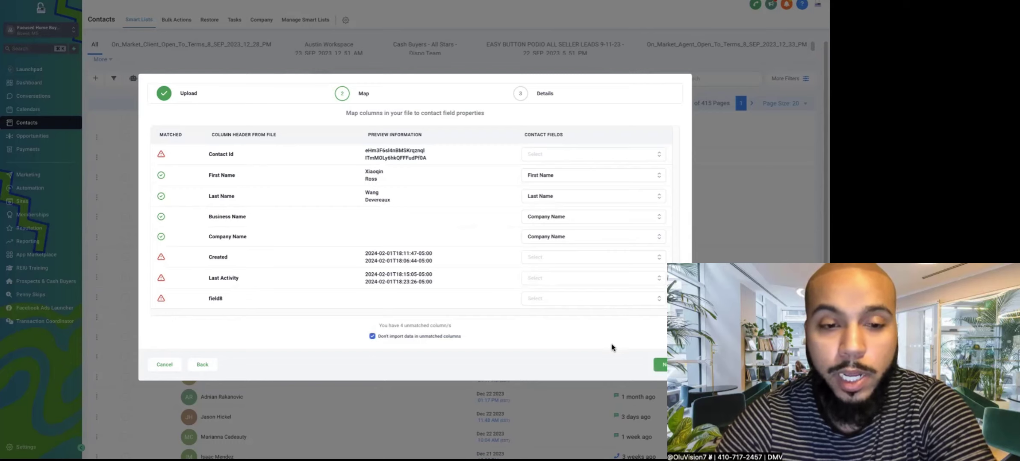
click(662, 365)
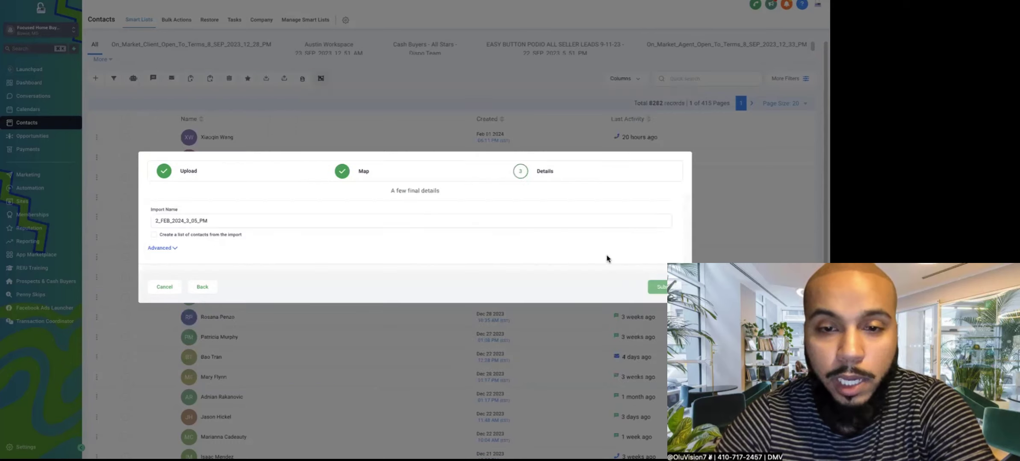
Step: Tick 'Create a list of contacts from the import' and show Advanced options set to Add New and Update Existing
click(176, 248)
click(177, 242)
click(187, 230)
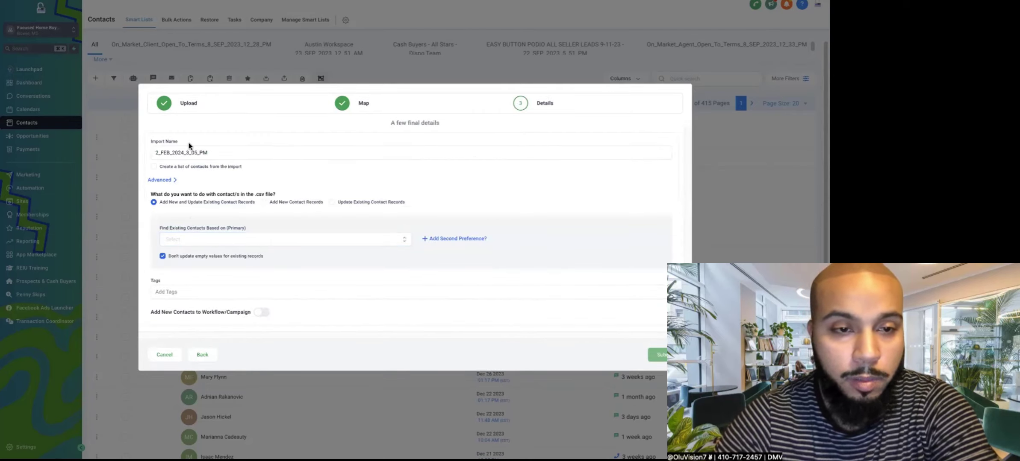
click(153, 153)
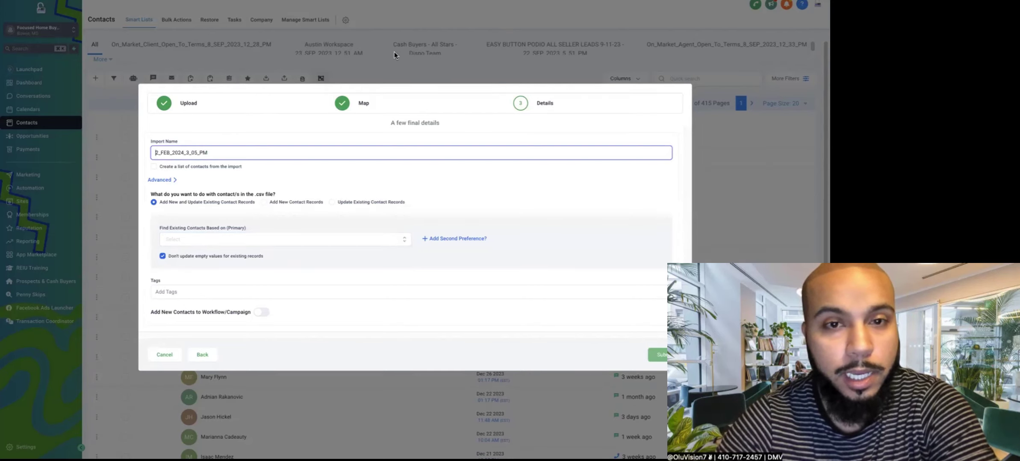
click(154, 167)
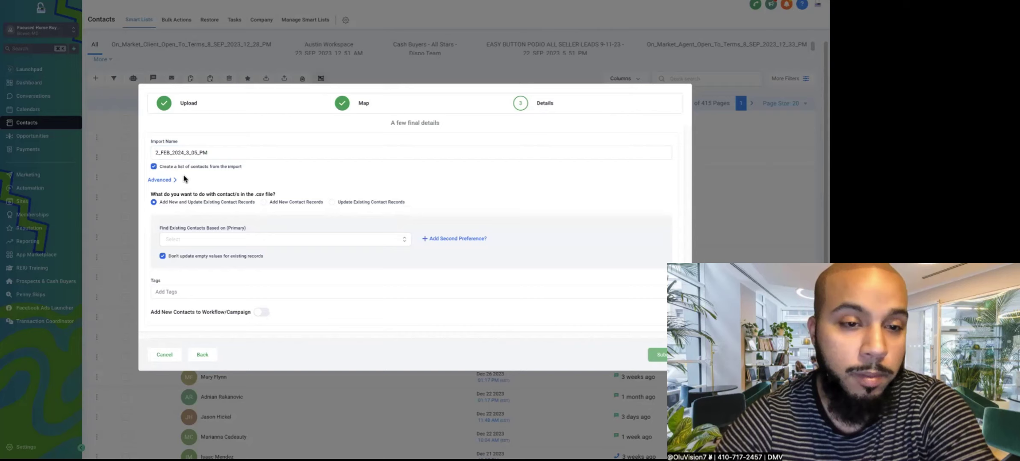
click(169, 182)
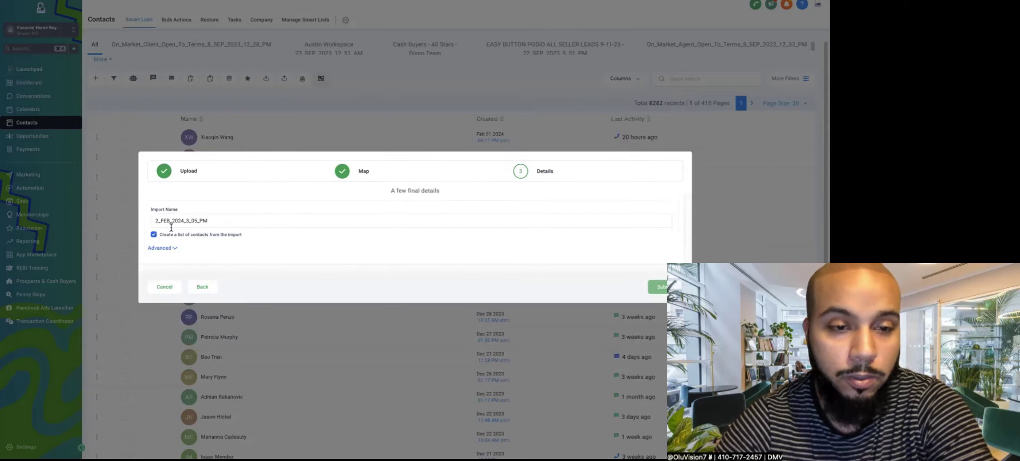
click(170, 248)
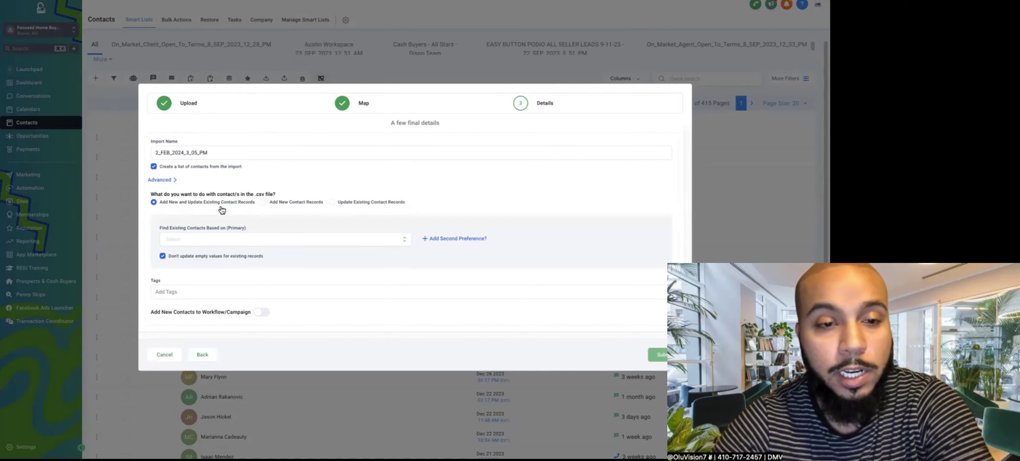
click(205, 242)
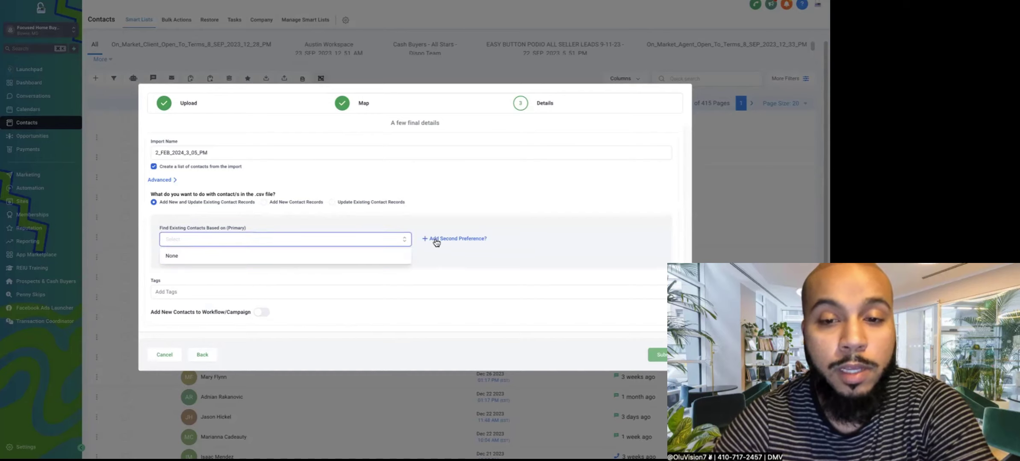
click(356, 183)
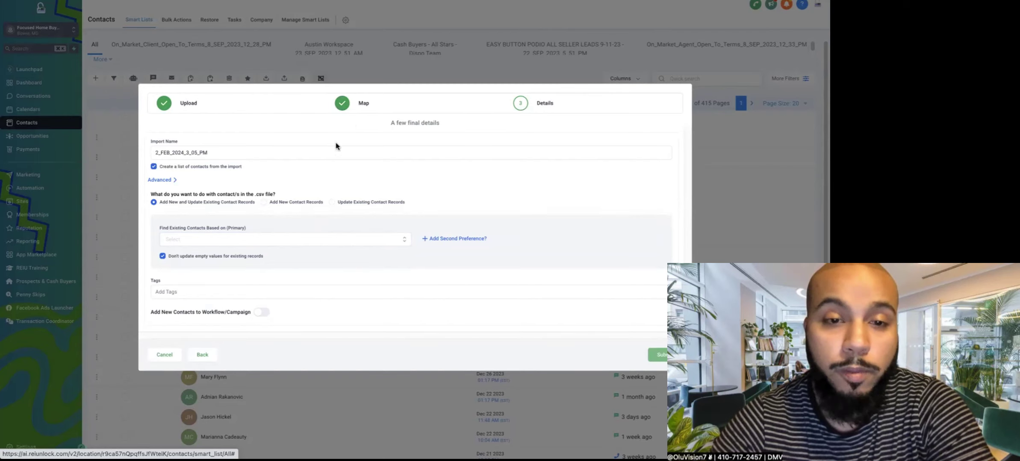
click(264, 204)
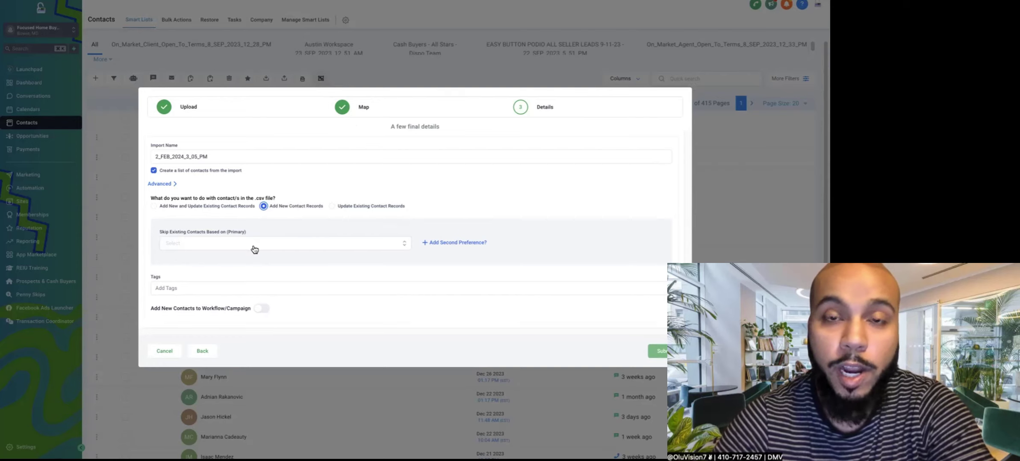
click(331, 206)
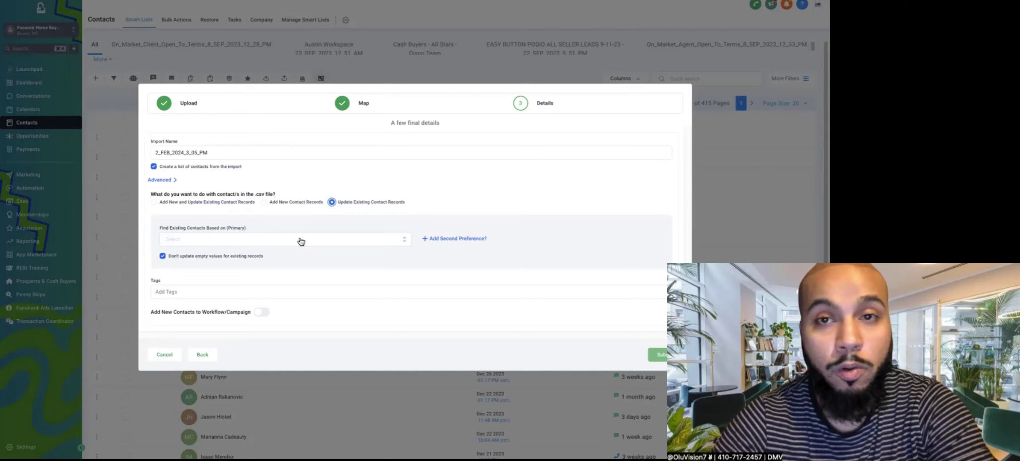
click(154, 202)
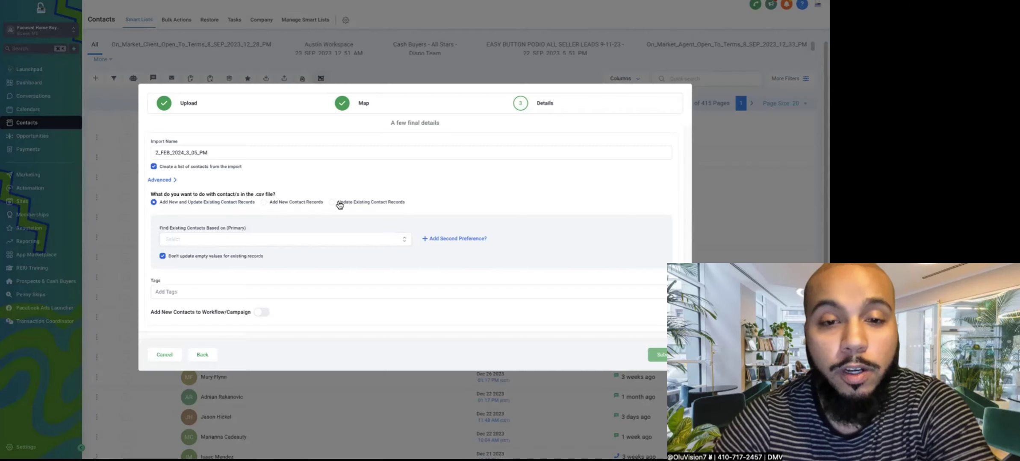
click(339, 204)
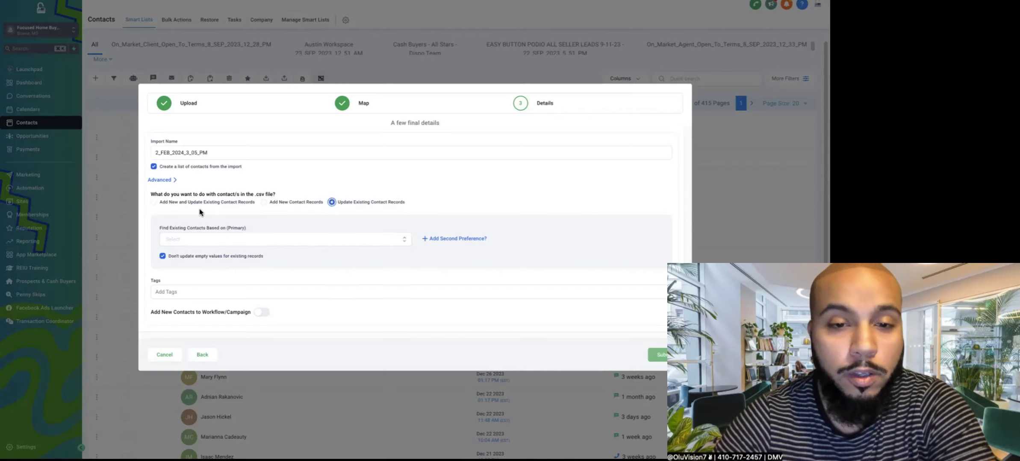
click(185, 205)
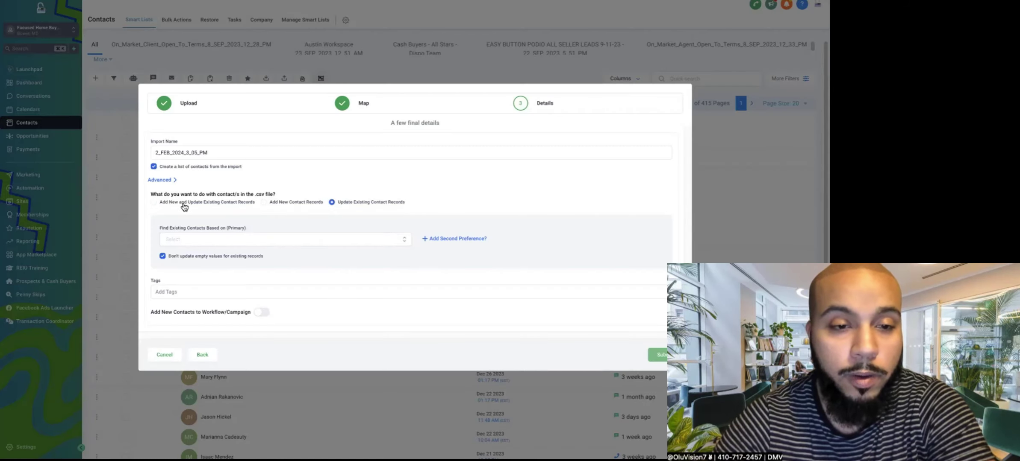
click(203, 241)
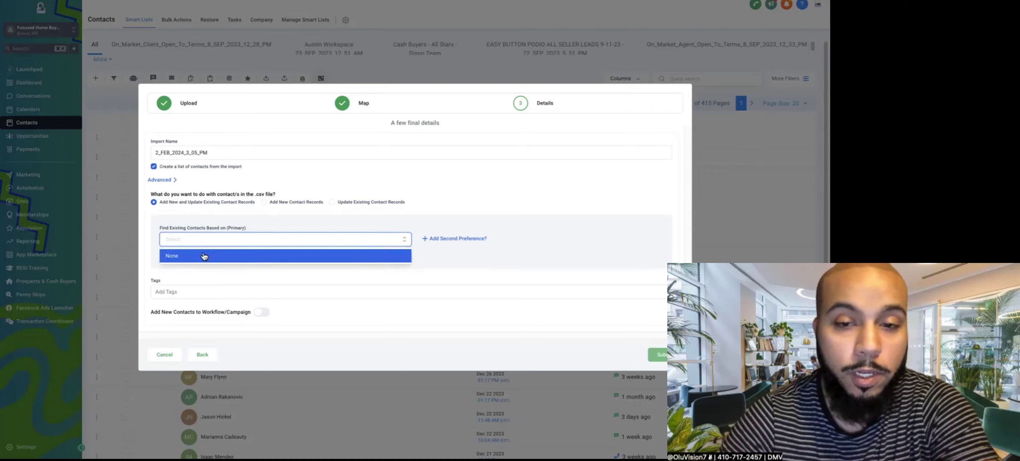
Step: Let empty values overwrite existing records and tag the imported contacts with autopilot
click(459, 231)
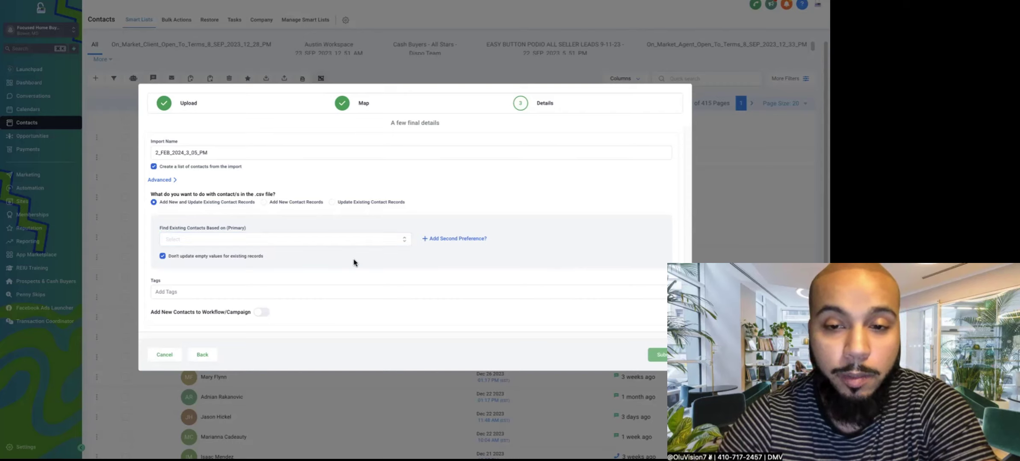
click(162, 257)
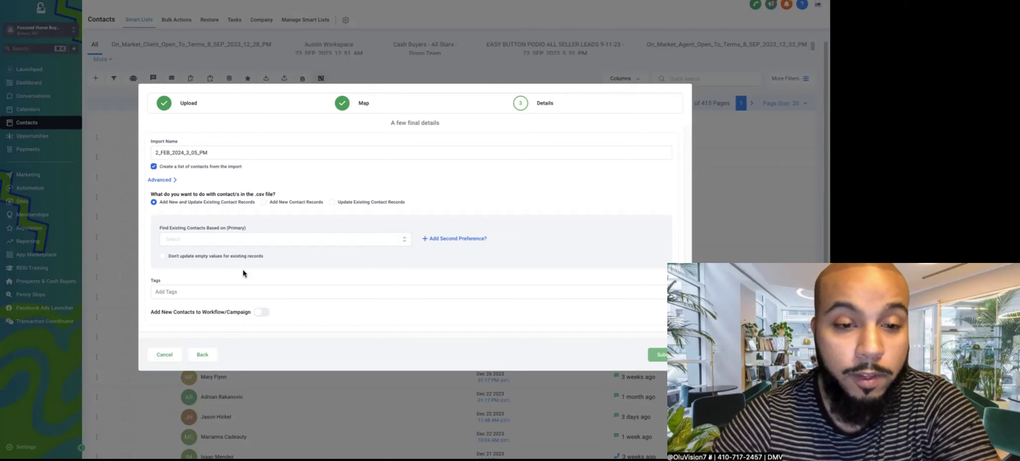
click(260, 293)
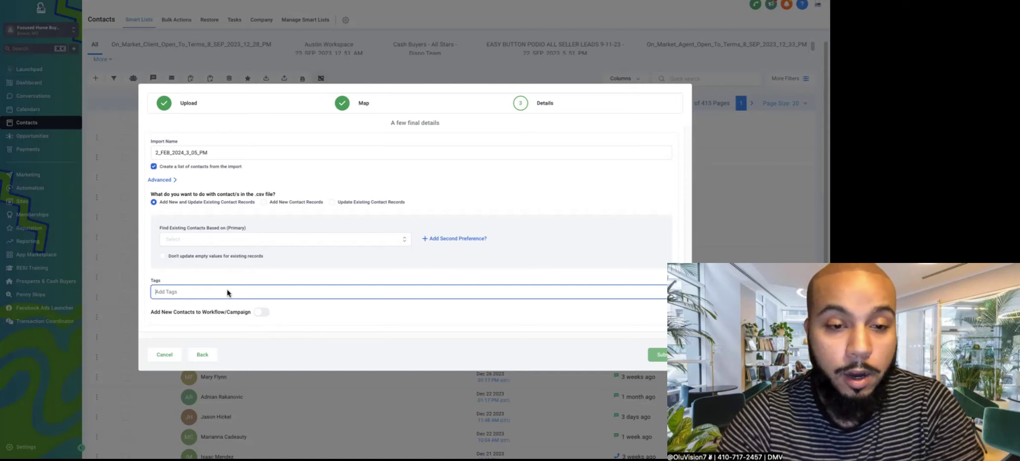
text(autoo)
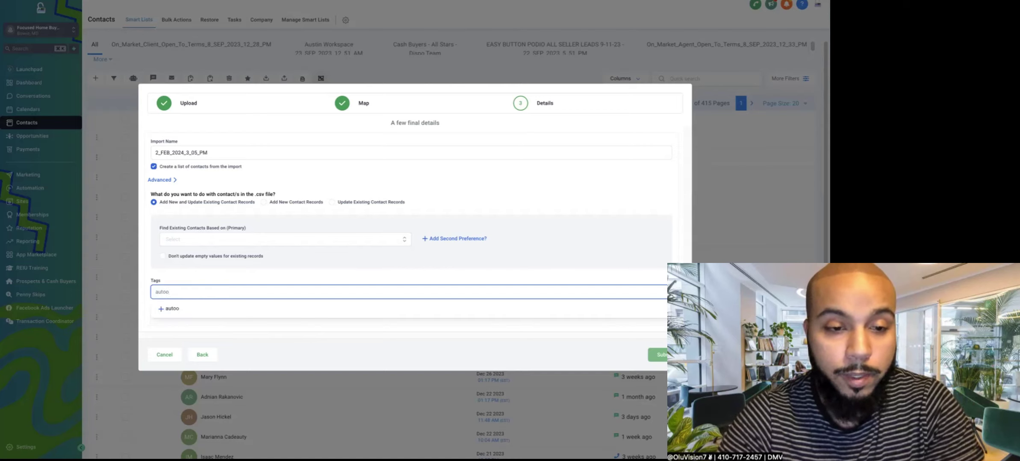
click(219, 305)
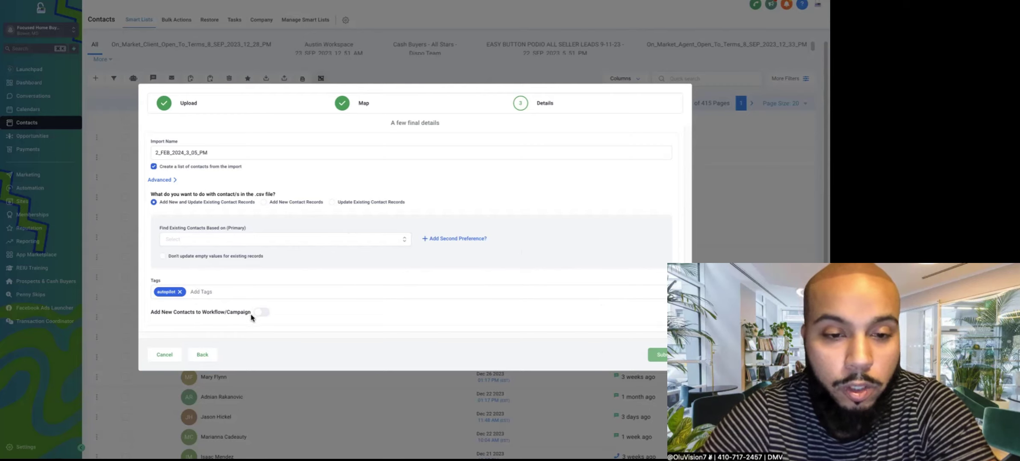
Step: Go back through Map to the Upload step and open the 'ready to be imported' help guide
click(202, 355)
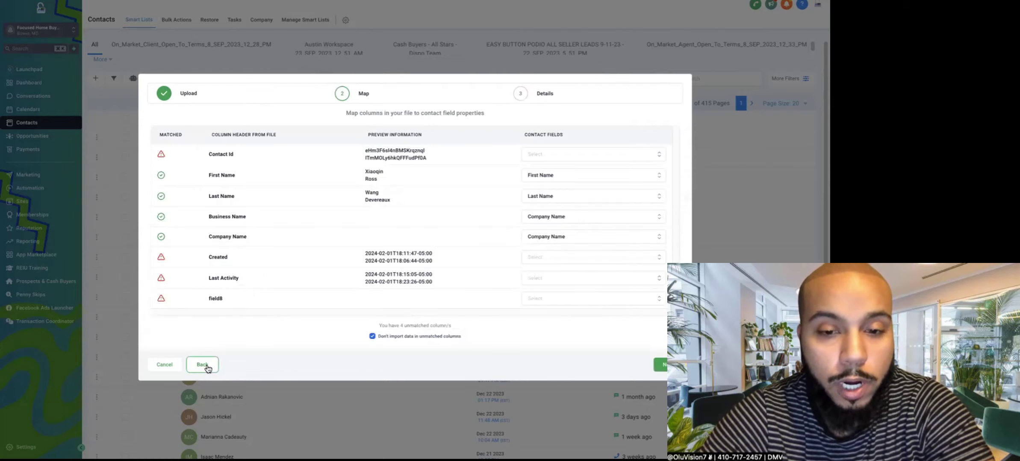
click(202, 364)
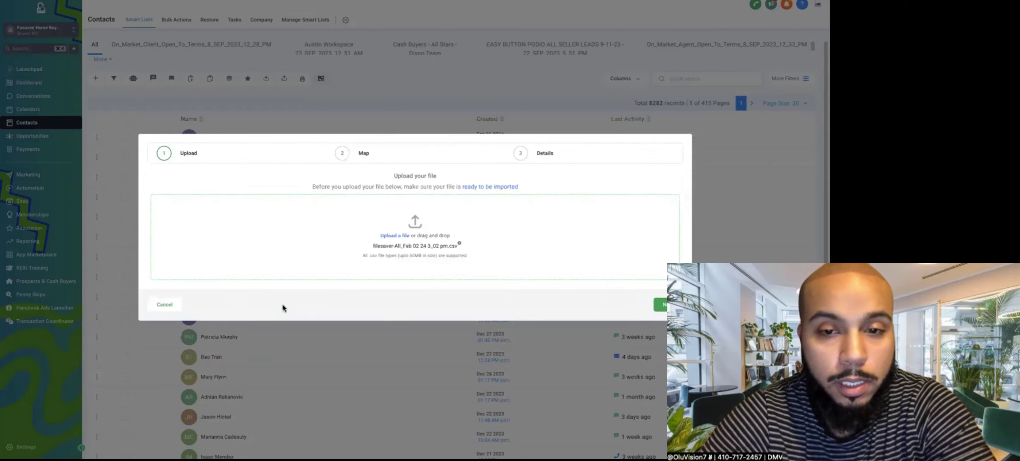
click(479, 189)
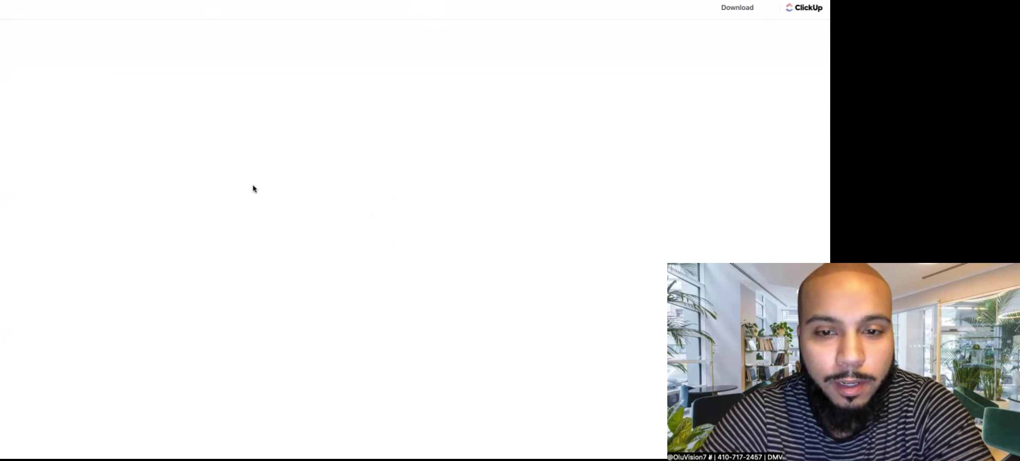
Step: Scroll through the CSV Upload Pre-requisites import requirements and value format rules
scroll(317, 87, down, 1)
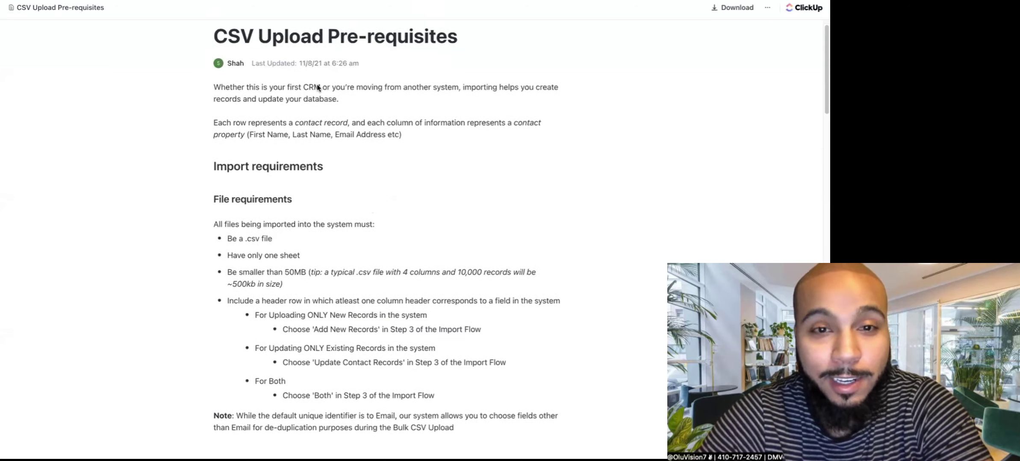
scroll(317, 87, down, 5)
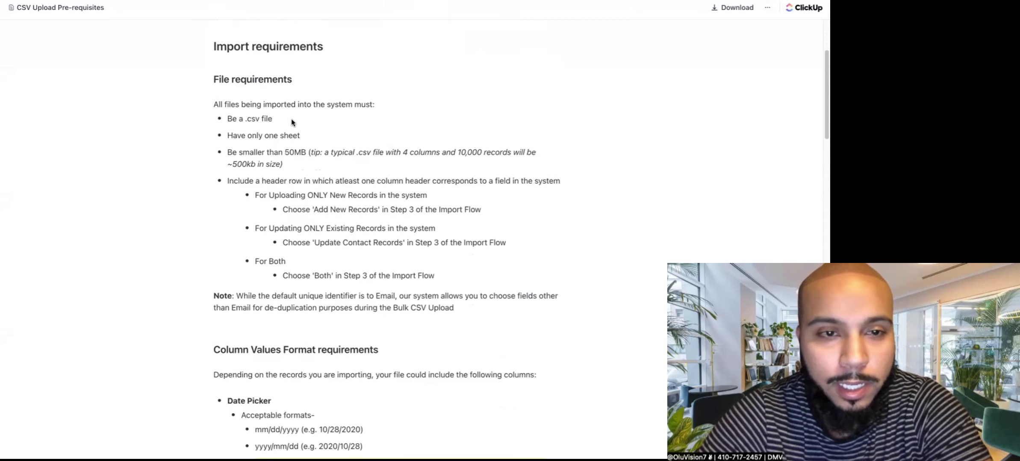
scroll(292, 123, down, 4)
scroll(293, 123, down, 8)
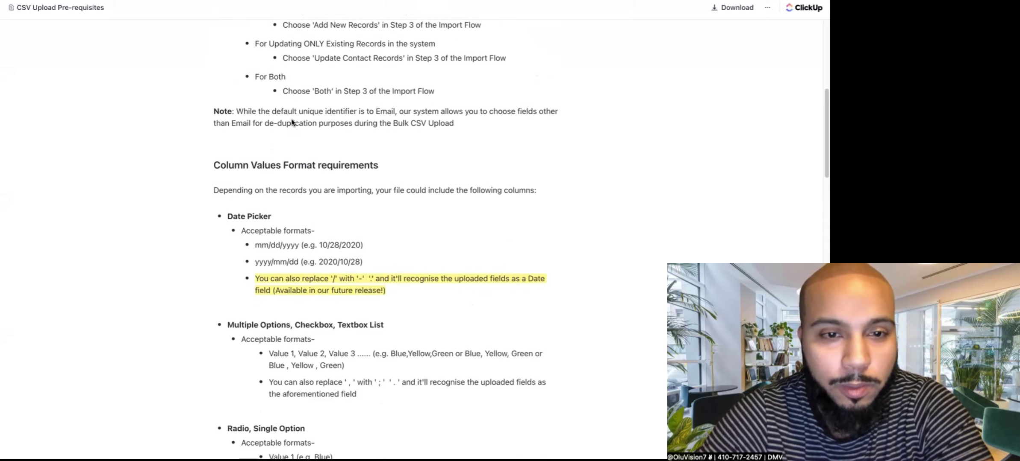
scroll(291, 123, down, 5)
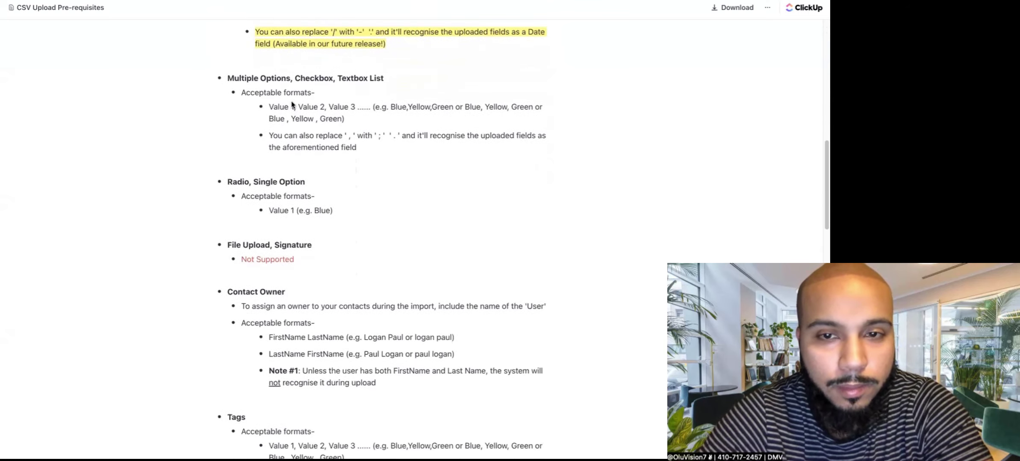
scroll(293, 105, down, 2)
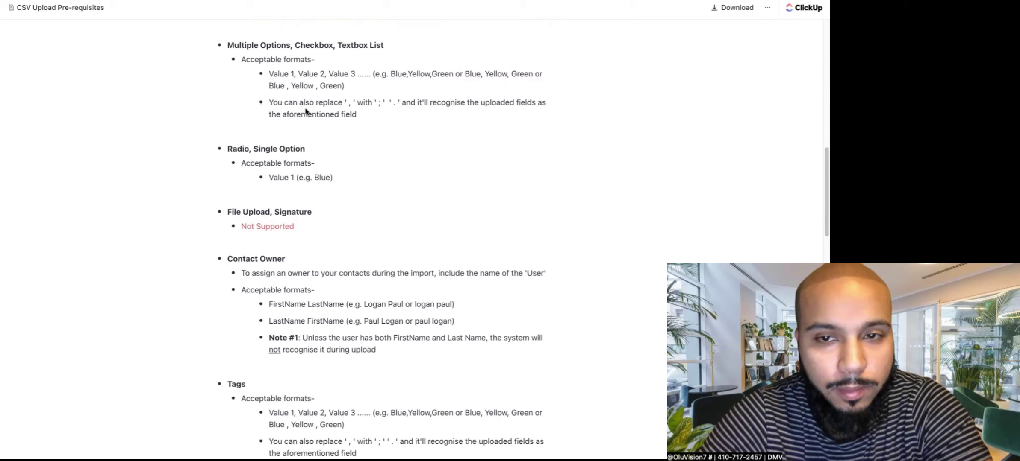
scroll(306, 111, down, 1)
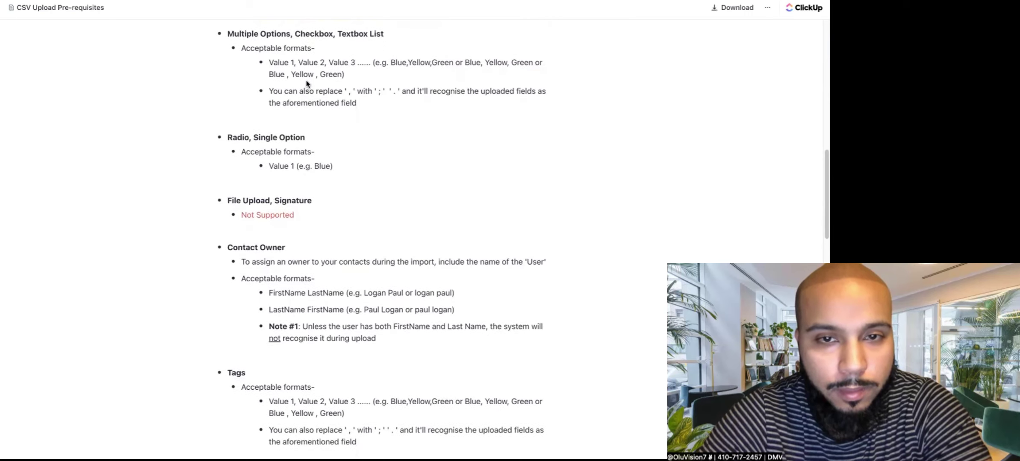
scroll(306, 83, up, 1)
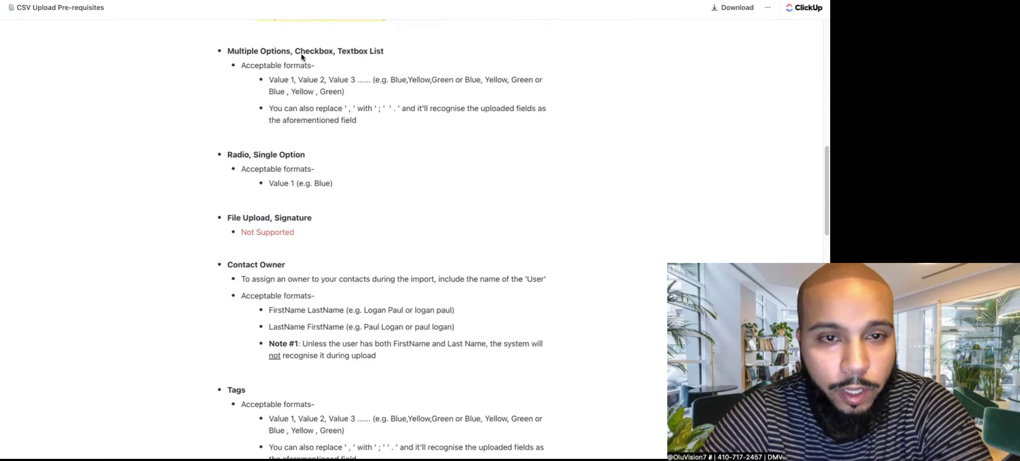
Step: Highlight the Multiple Options acceptable formats and the semicolon and comma separator notes
drag(256, 63, 318, 93)
scroll(320, 94, down, 1)
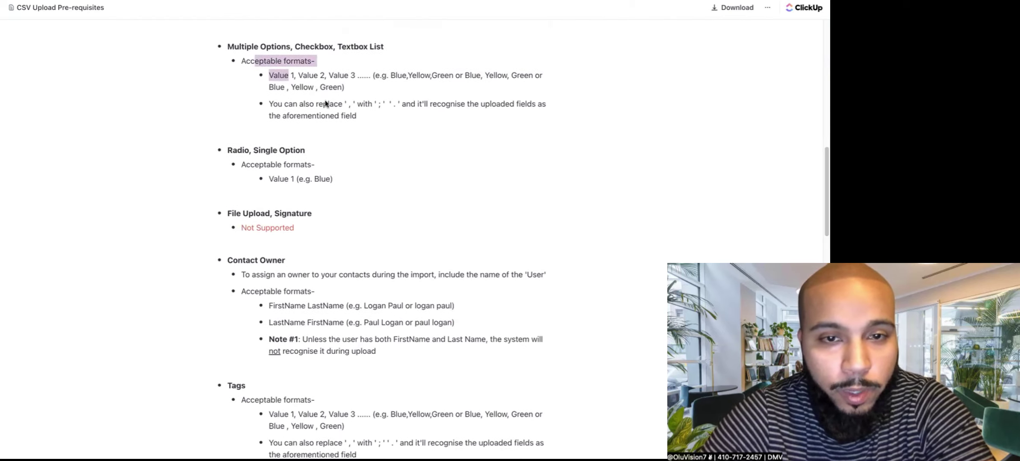
drag(376, 104, 382, 109)
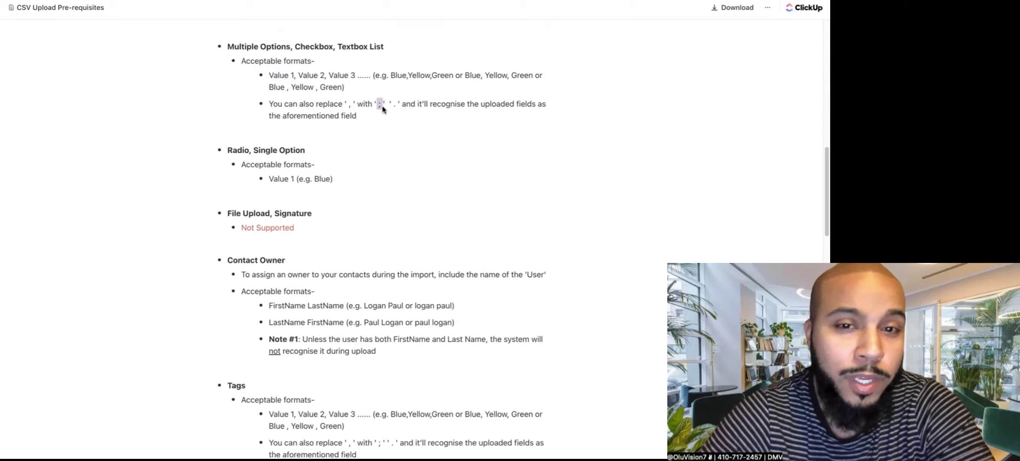
drag(348, 106, 354, 107)
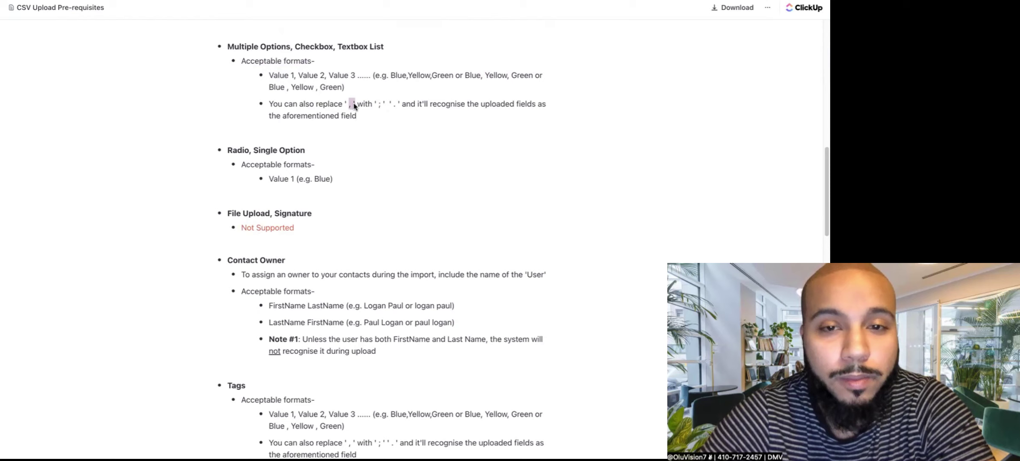
scroll(353, 107, down, 7)
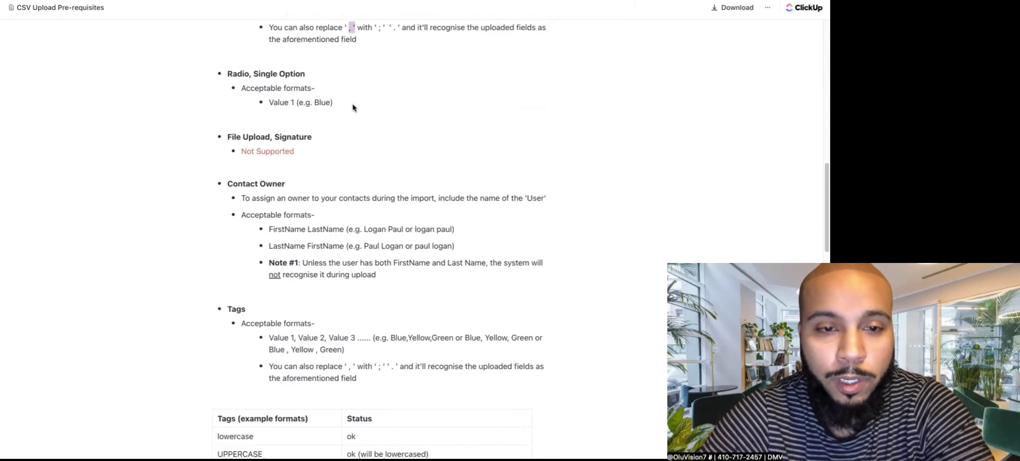
scroll(353, 107, down, 7)
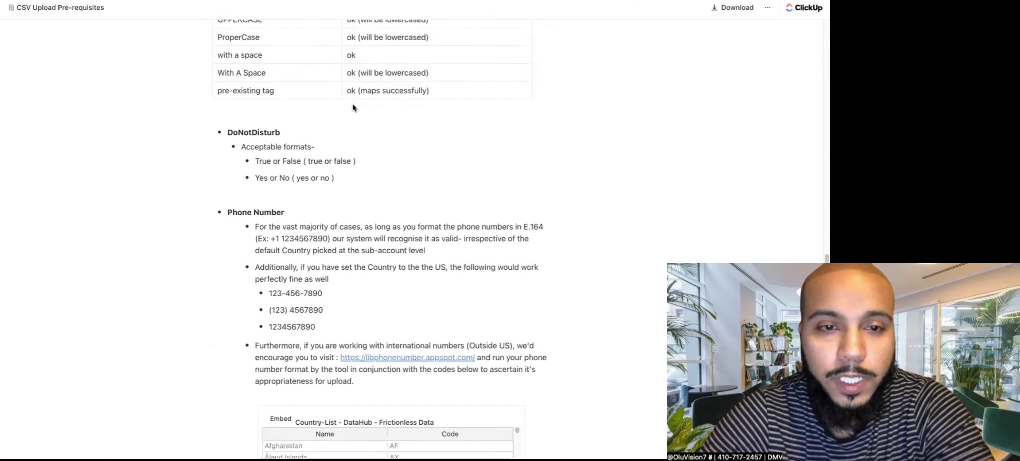
scroll(353, 107, down, 2)
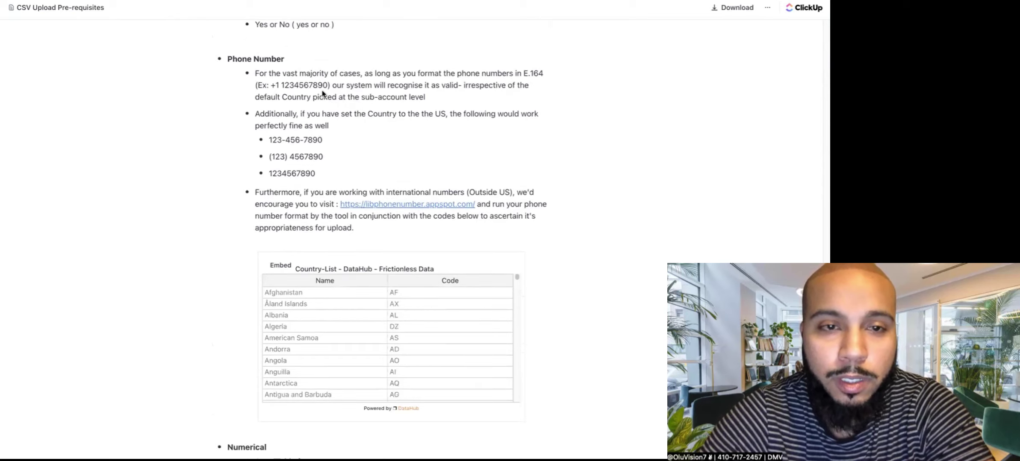
scroll(323, 93, down, 8)
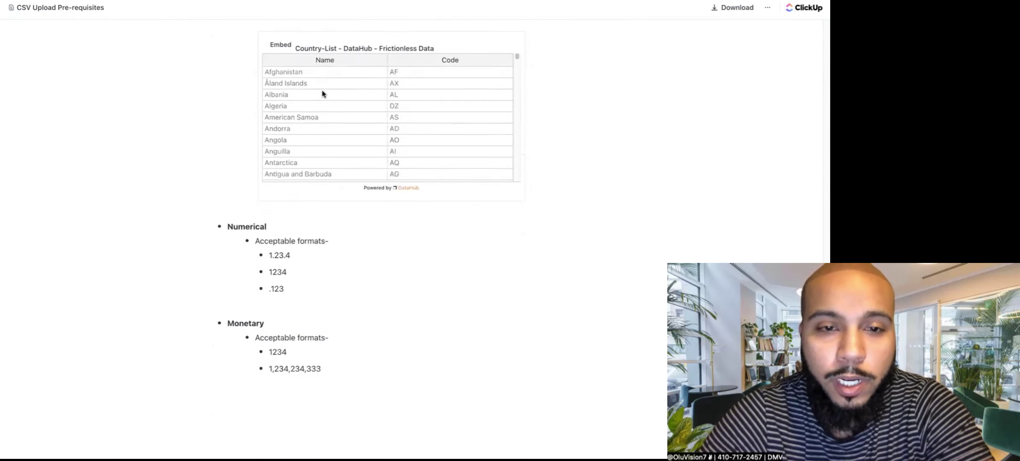
scroll(323, 93, down, 1)
scroll(201, 118, down, 3)
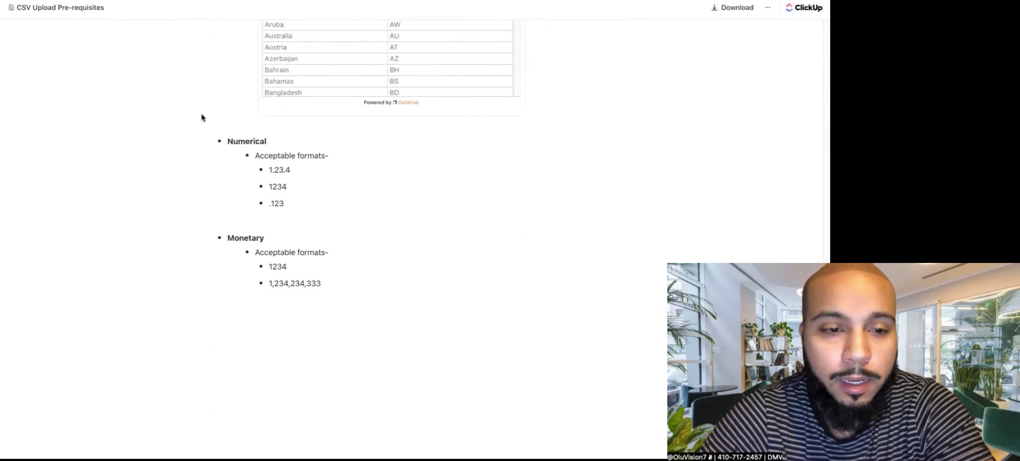
scroll(202, 117, down, 1)
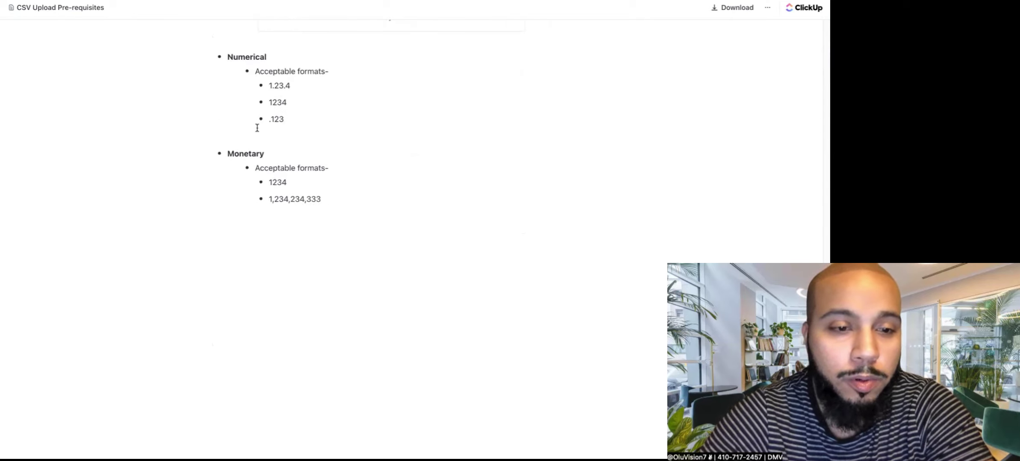
scroll(256, 128, up, 9)
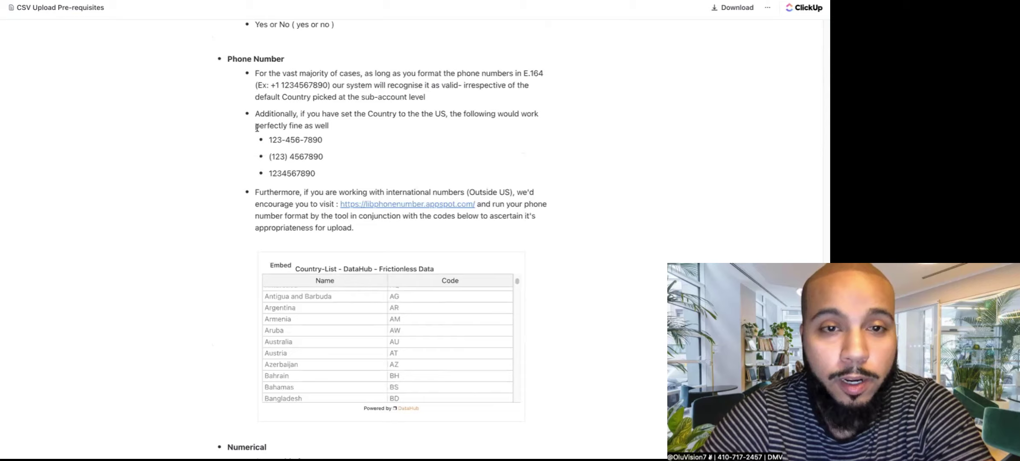
scroll(257, 127, up, 15)
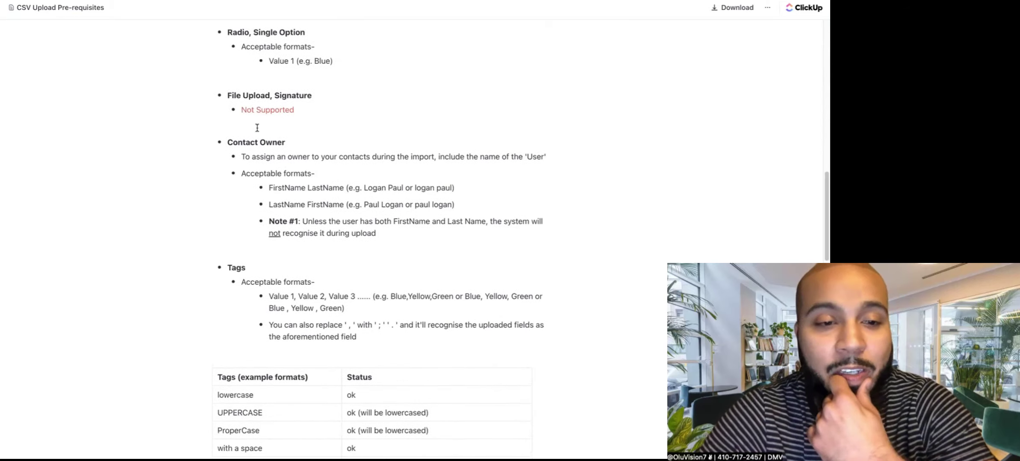
scroll(257, 128, up, 3)
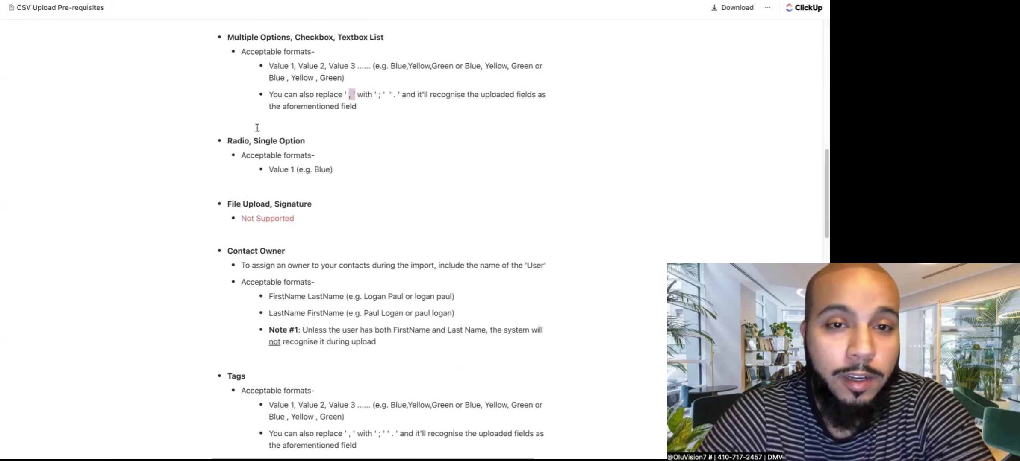
scroll(257, 128, up, 1)
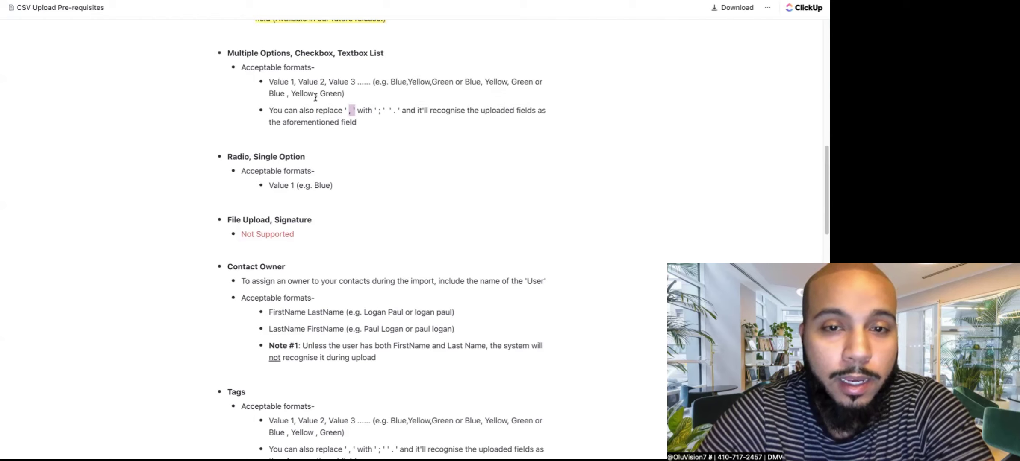
scroll(316, 97, up, 1)
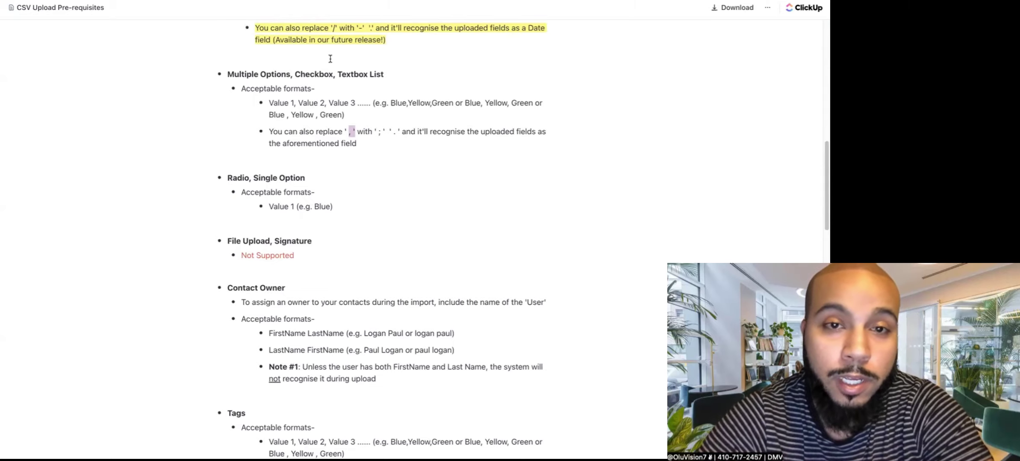
scroll(330, 58, up, 15)
scroll(330, 66, down, 20)
scroll(330, 67, down, 10)
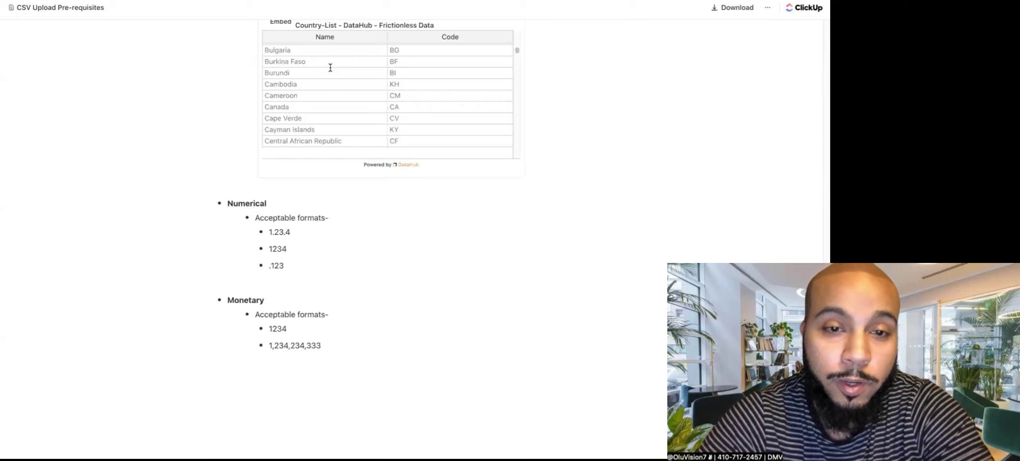
scroll(321, 89, down, 3)
scroll(214, 146, down, 3)
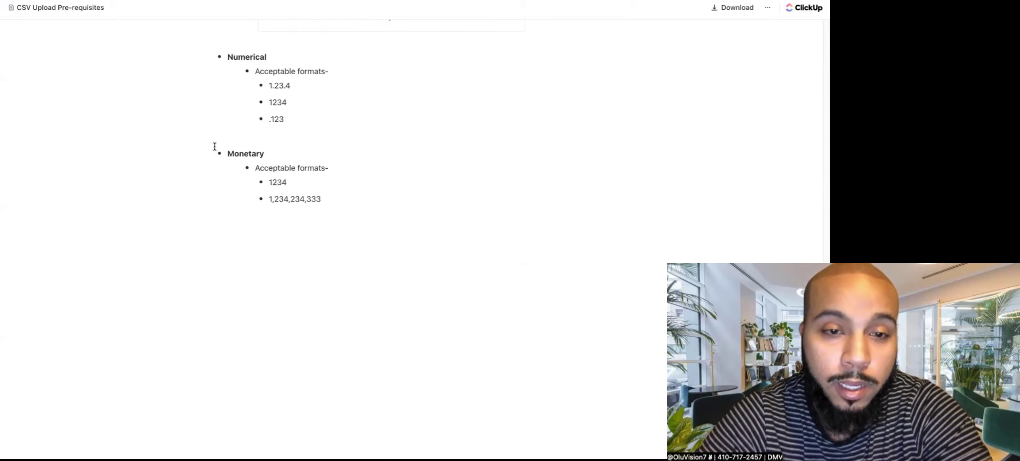
scroll(215, 147, up, 15)
right_click(215, 146)
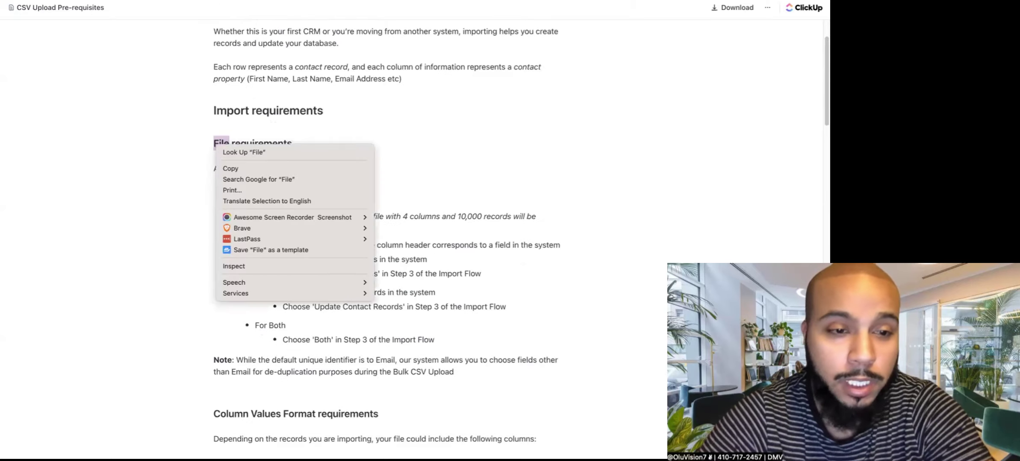
click(241, 45)
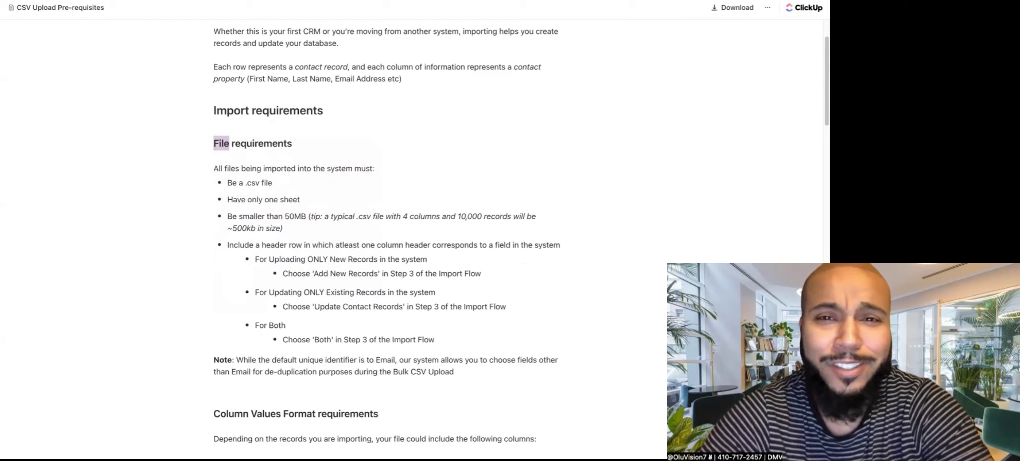